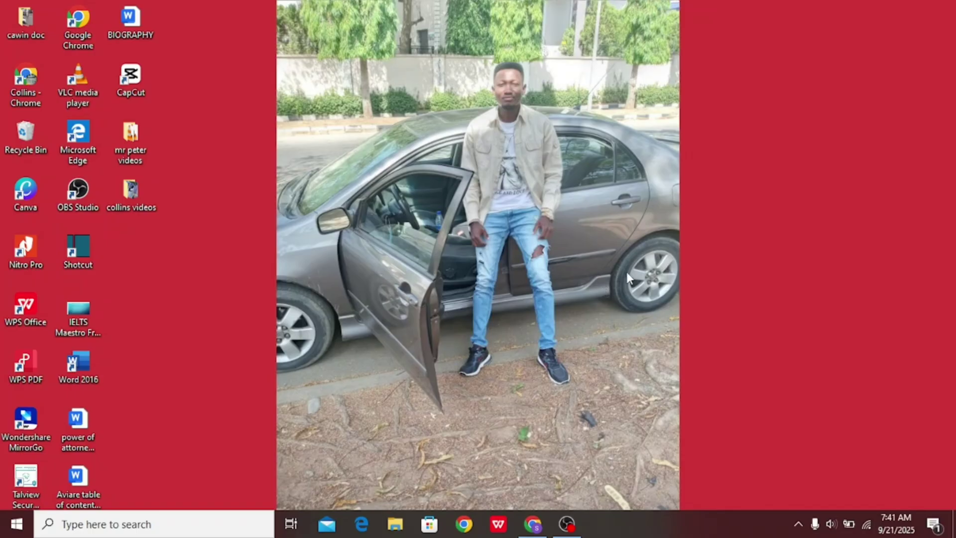
Step: Check the connected Wi-Fi network in the taskbar tray, then dismiss the network list
click(865, 525)
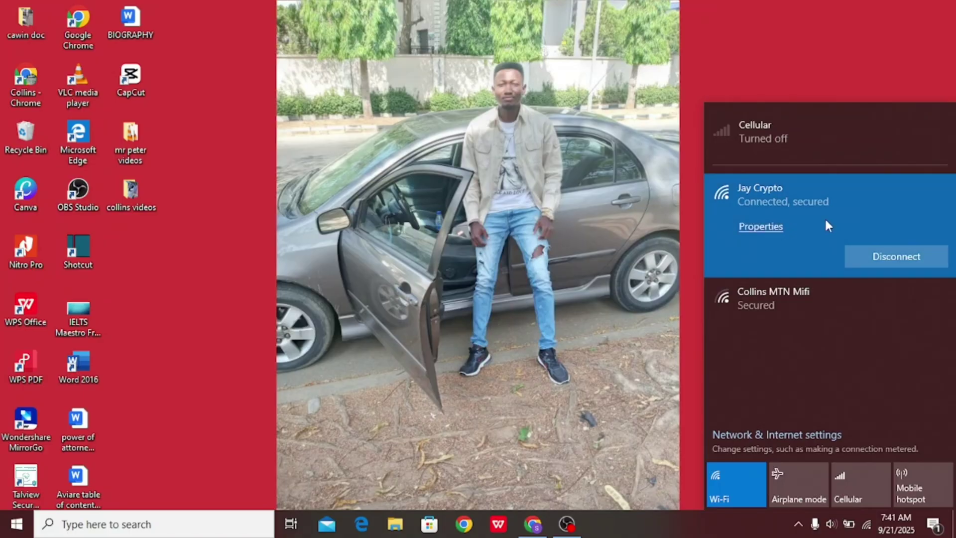
click(658, 265)
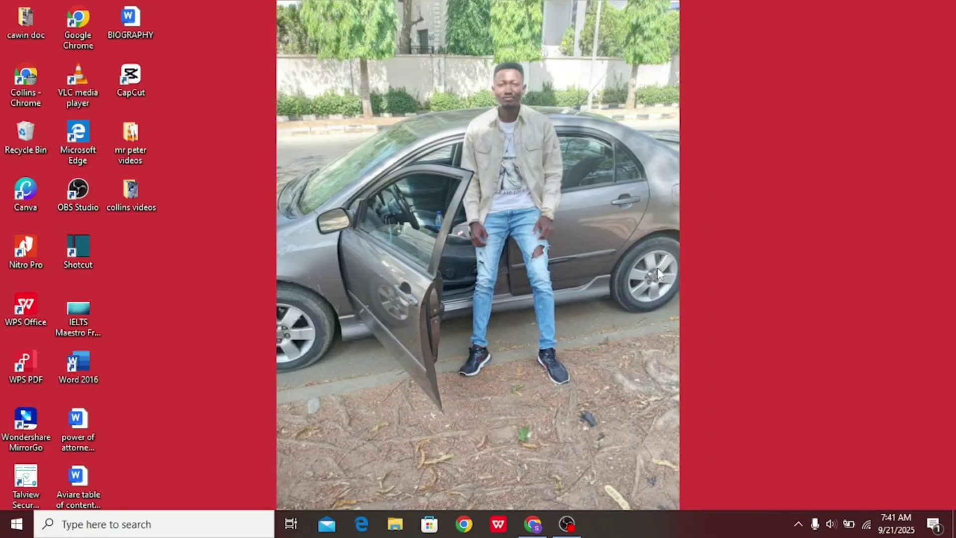
Step: Go to 192.168.0.1 in Chrome to reach the Airtel router login prompt
click(535, 529)
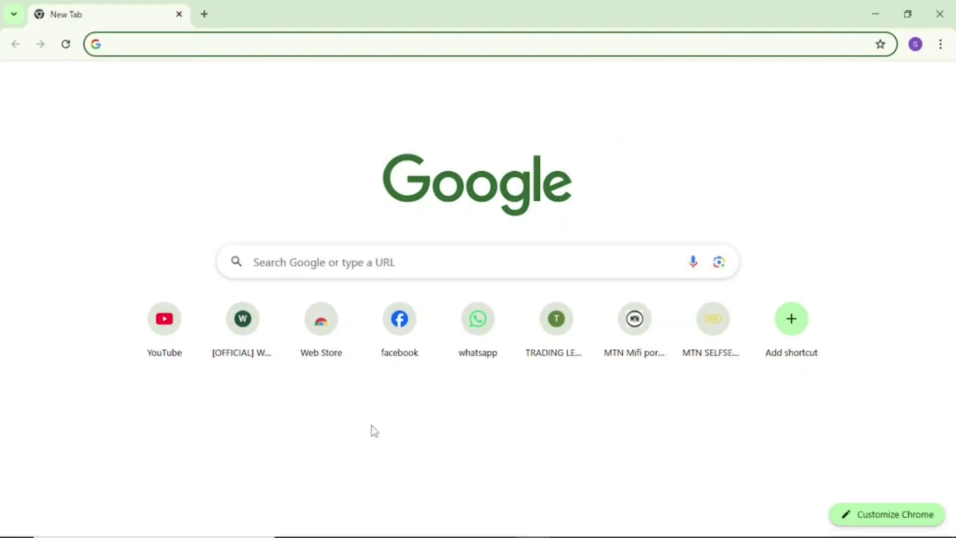
click(355, 260)
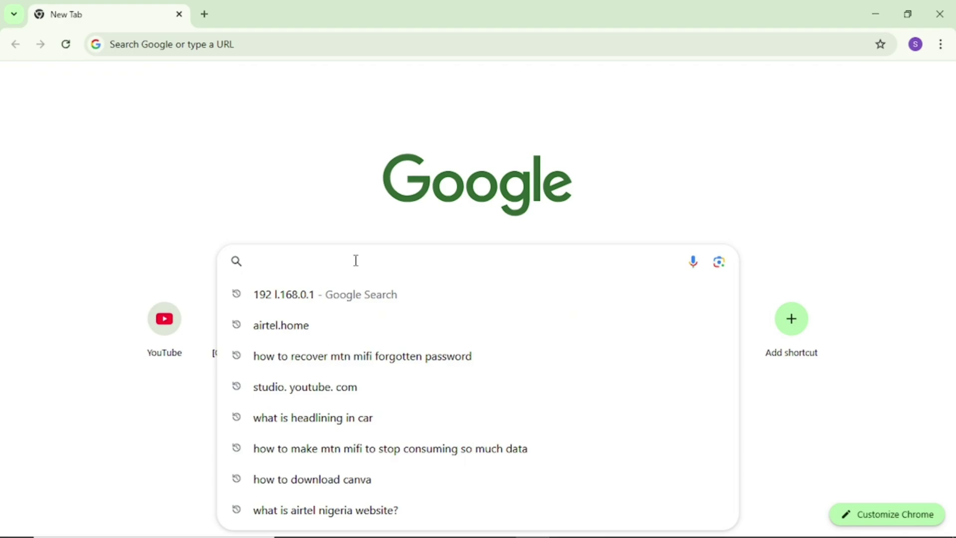
text(192.168.0.1)
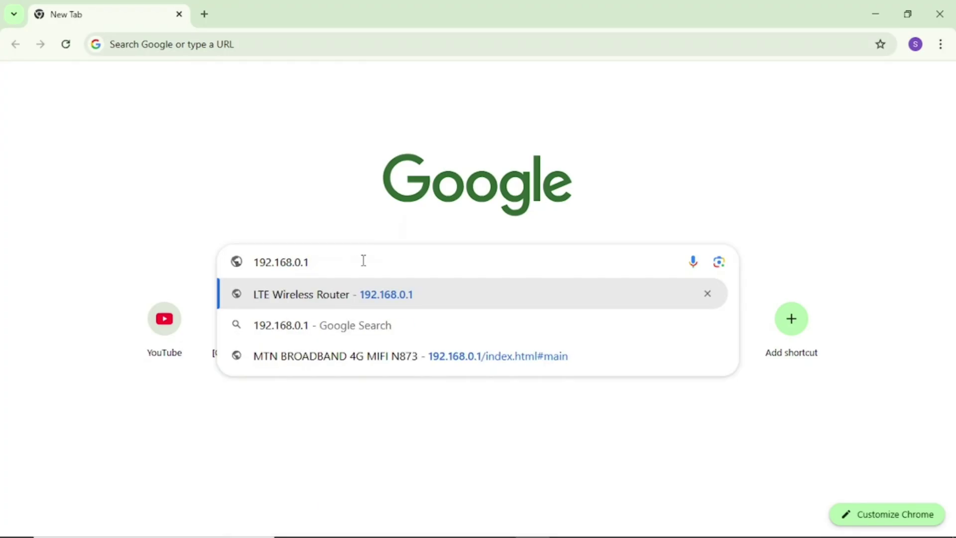
key(Return)
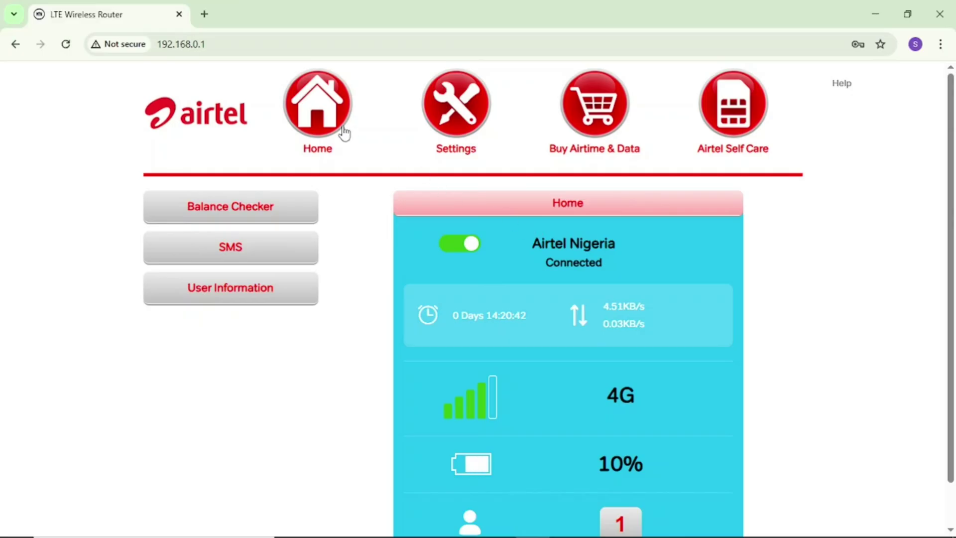
Step: Fill the Settings sign-in form with username 'admin' and the password, dismissing saved-password suggestions
click(467, 113)
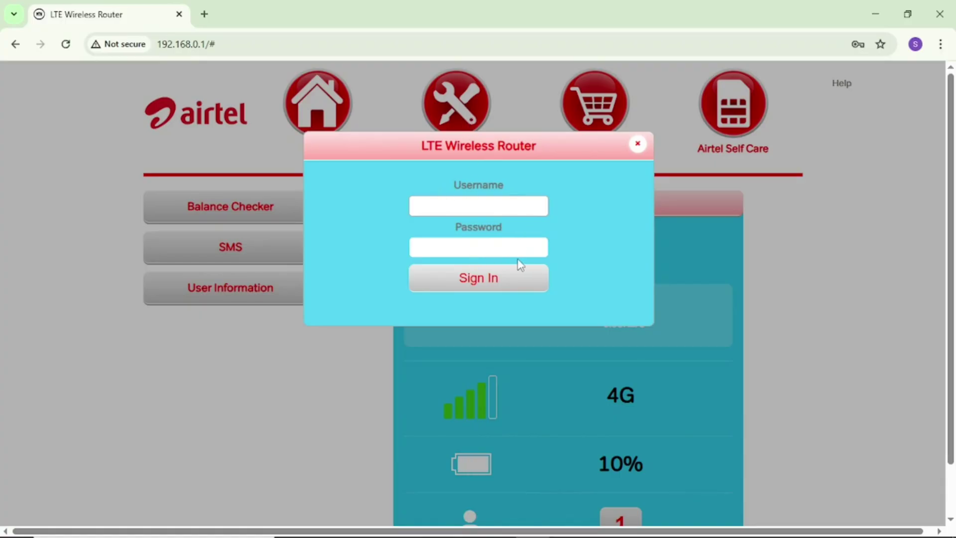
click(459, 204)
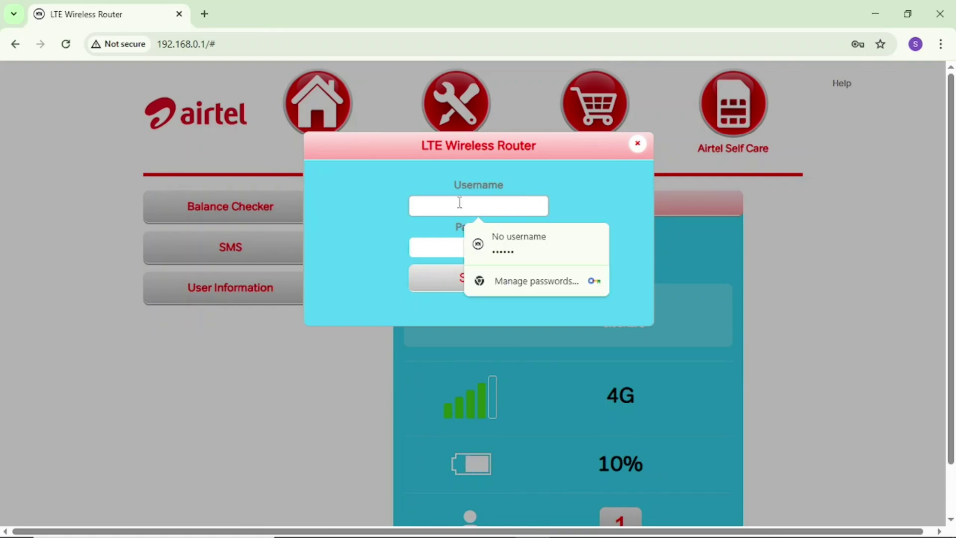
text(ADMIN)
key(BackSpace)
key(BackSpace)
key(BackSpace)
key(BackSpace)
key(BackSpace)
text(admin)
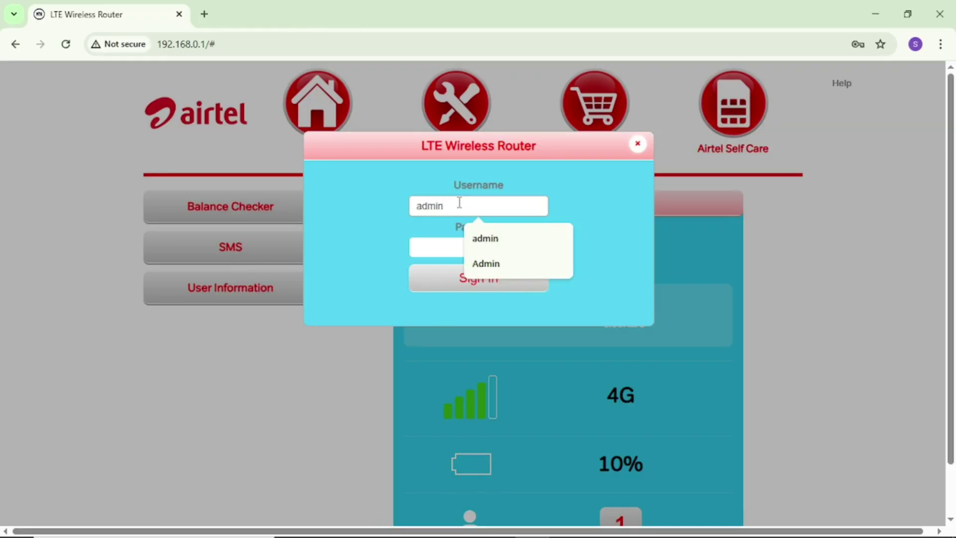
click(435, 245)
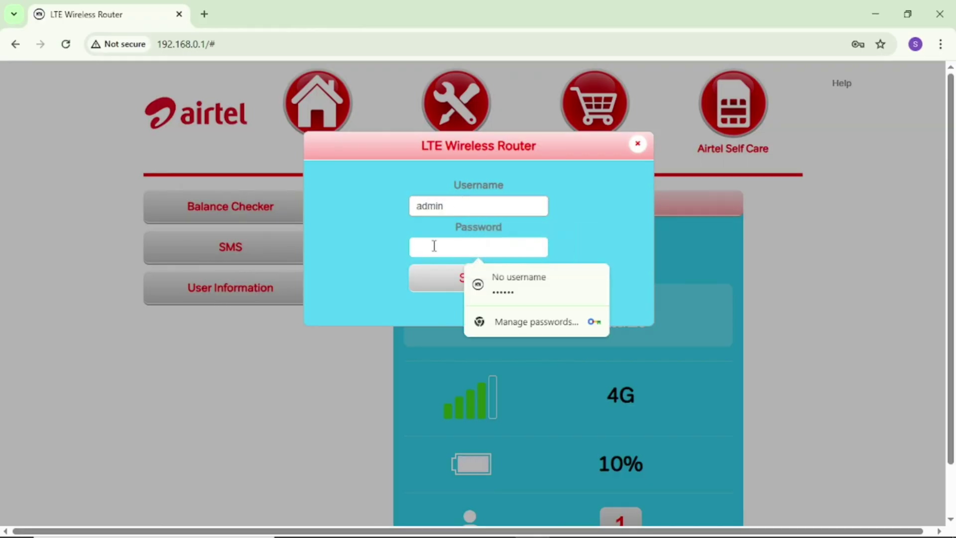
click(630, 204)
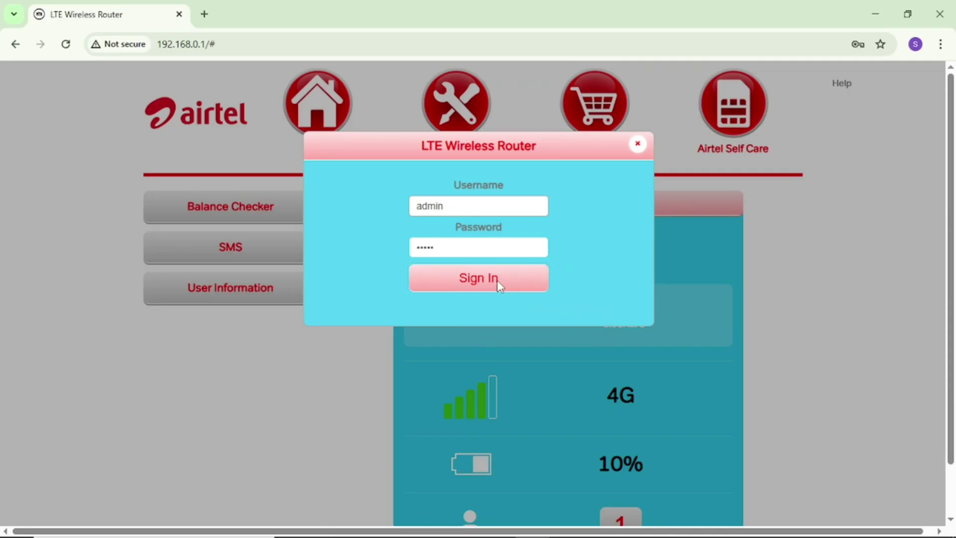
Step: Sign in, go through Home and Settings, and reach the Internet Connection page
click(498, 284)
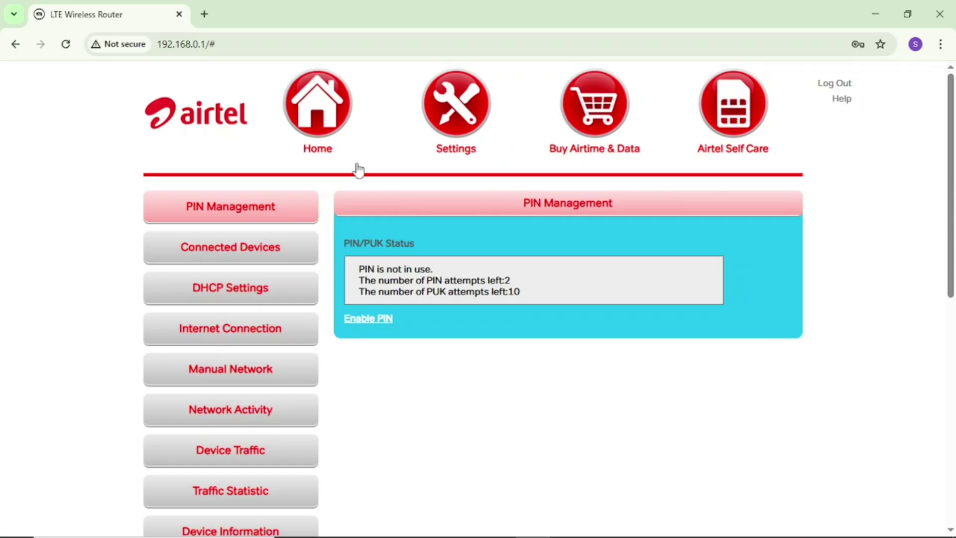
click(315, 123)
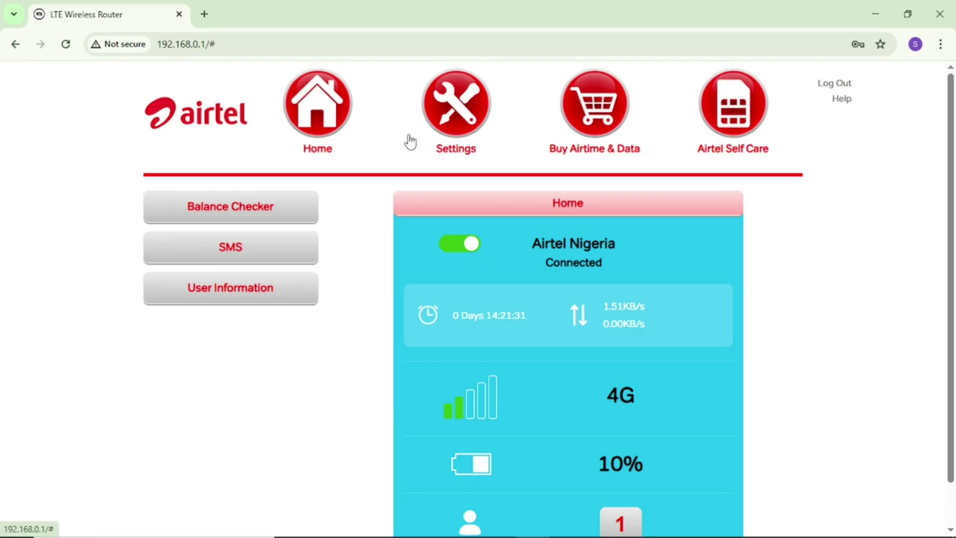
click(478, 107)
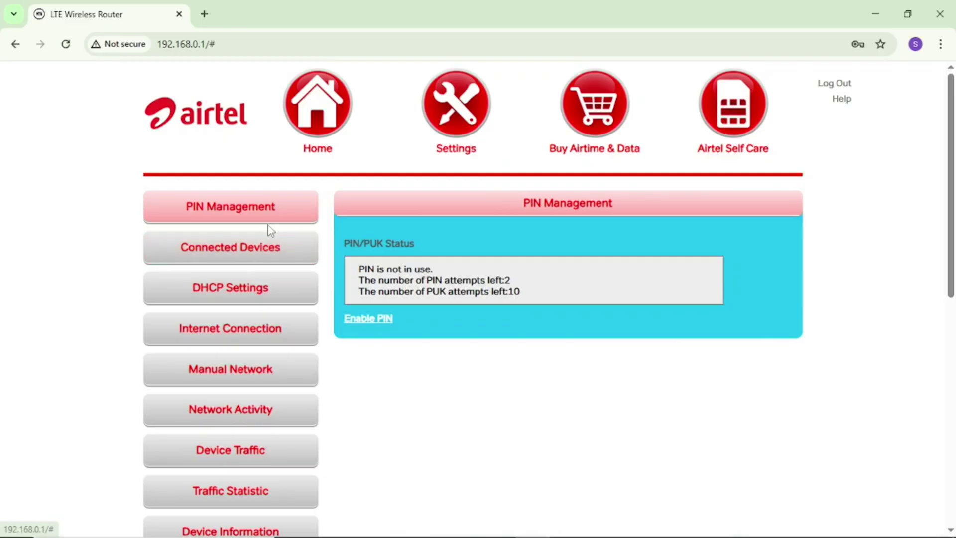
scroll(265, 250, down, 1)
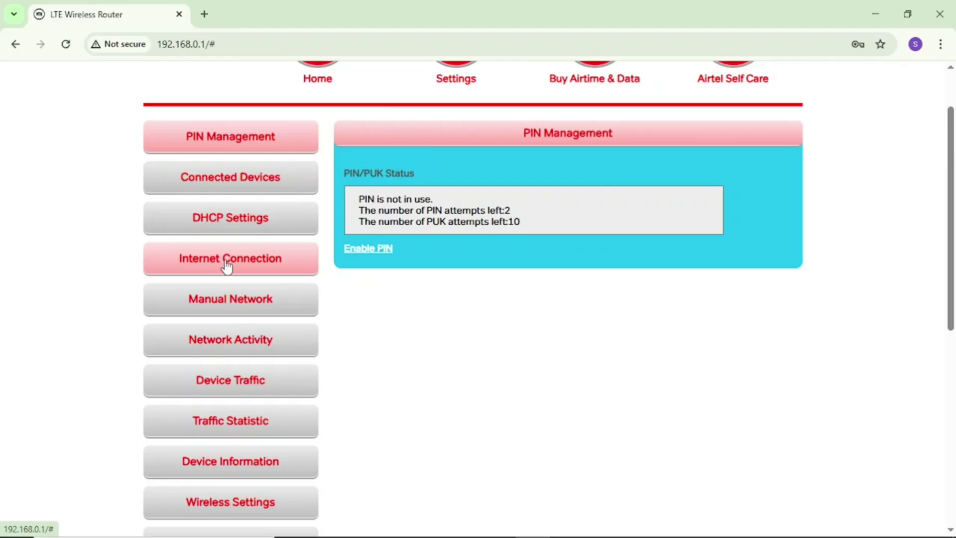
click(227, 267)
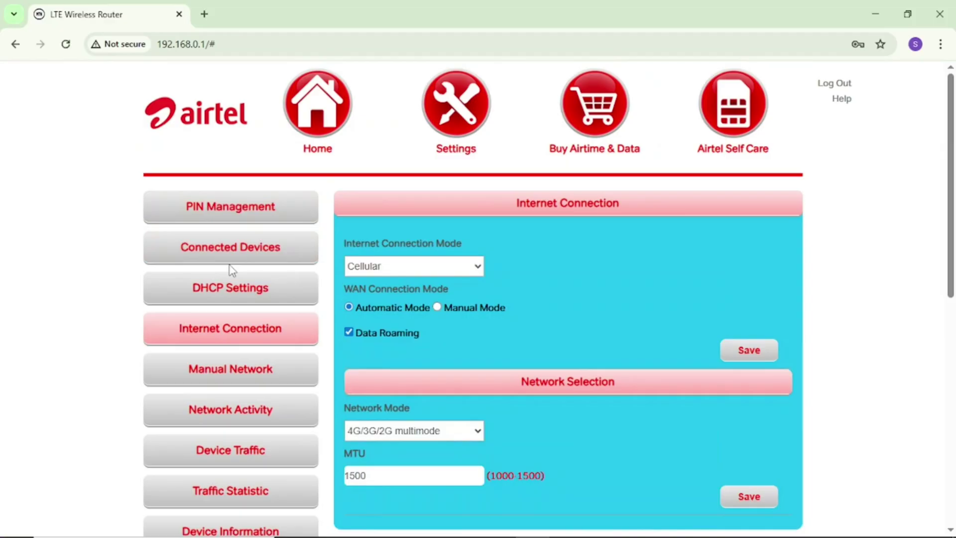
scroll(523, 327, down, 2)
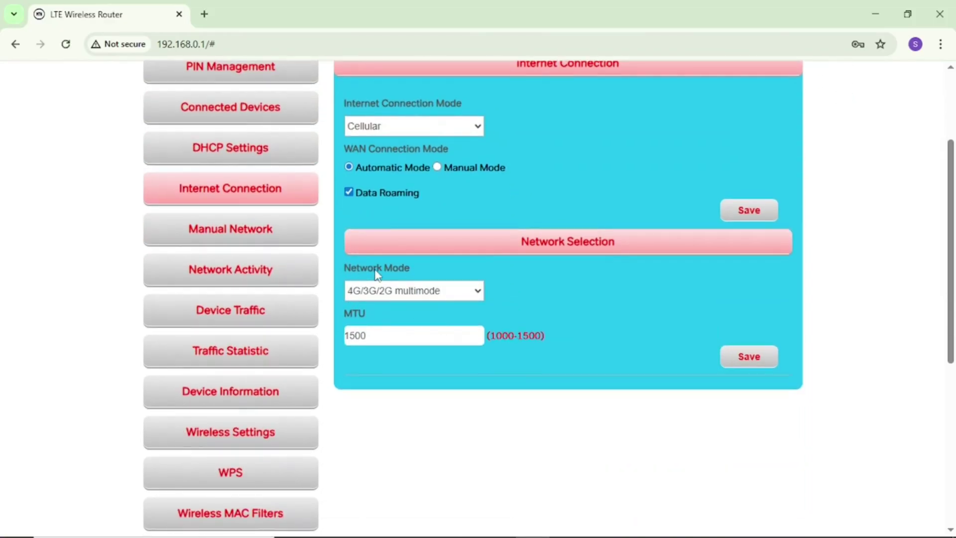
Step: Set Network Mode to 4G/3G/2G multimode, after briefly choosing 3G/2G
click(466, 293)
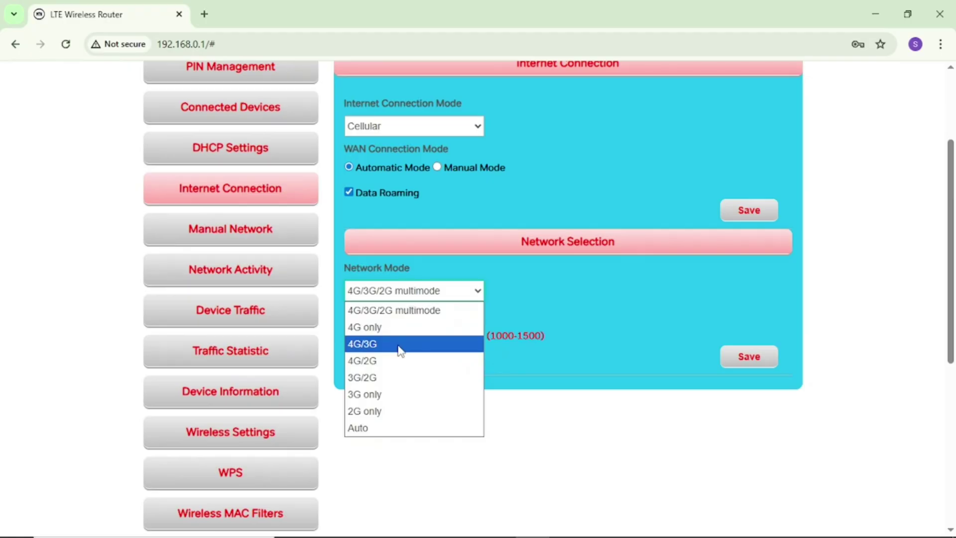
click(387, 411)
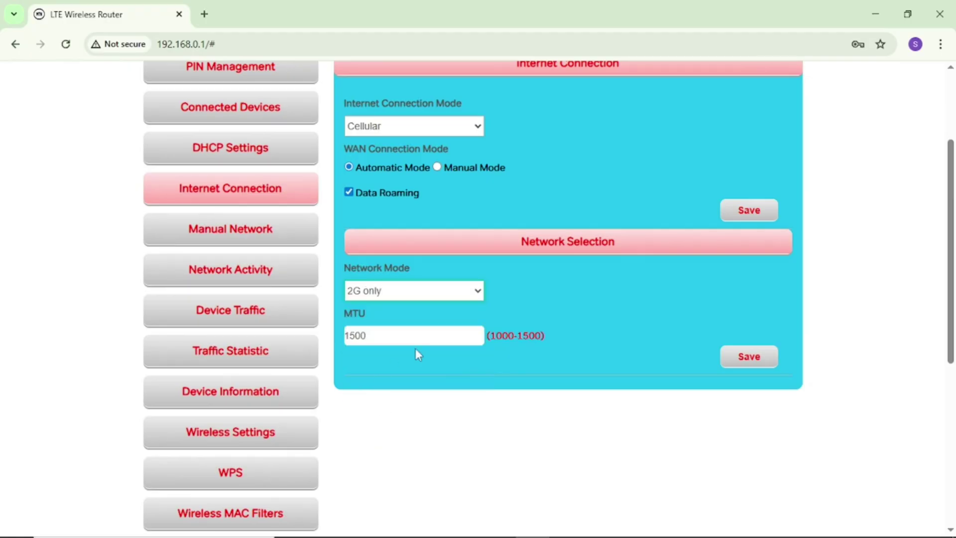
click(441, 292)
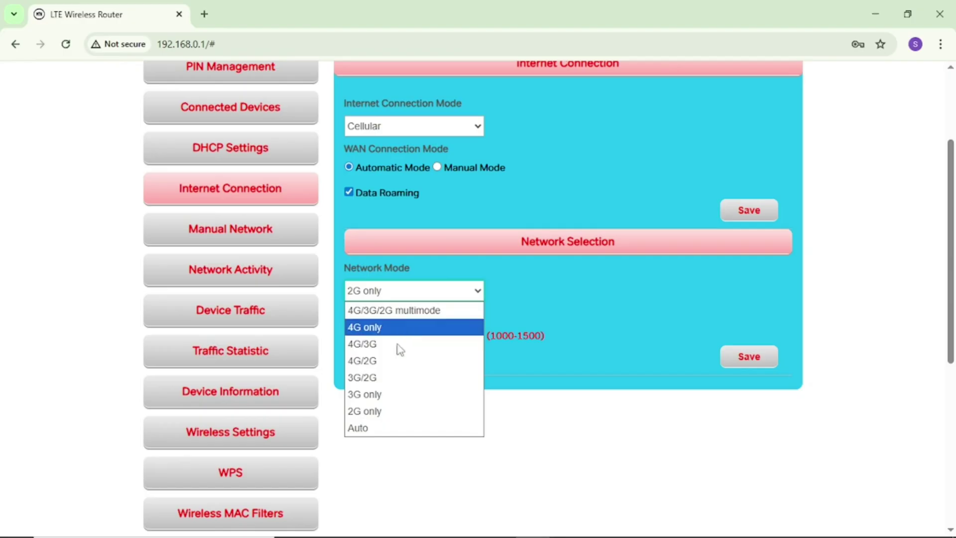
click(365, 380)
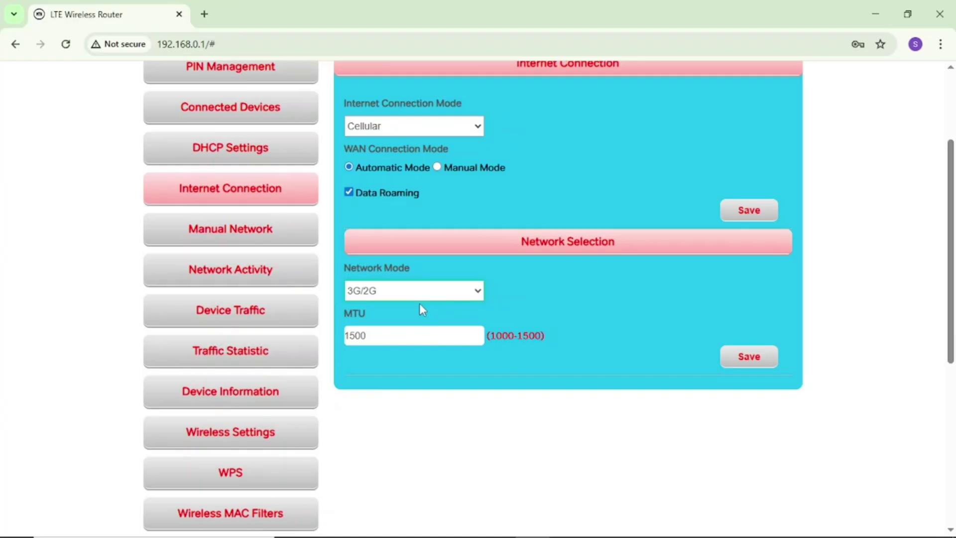
click(446, 294)
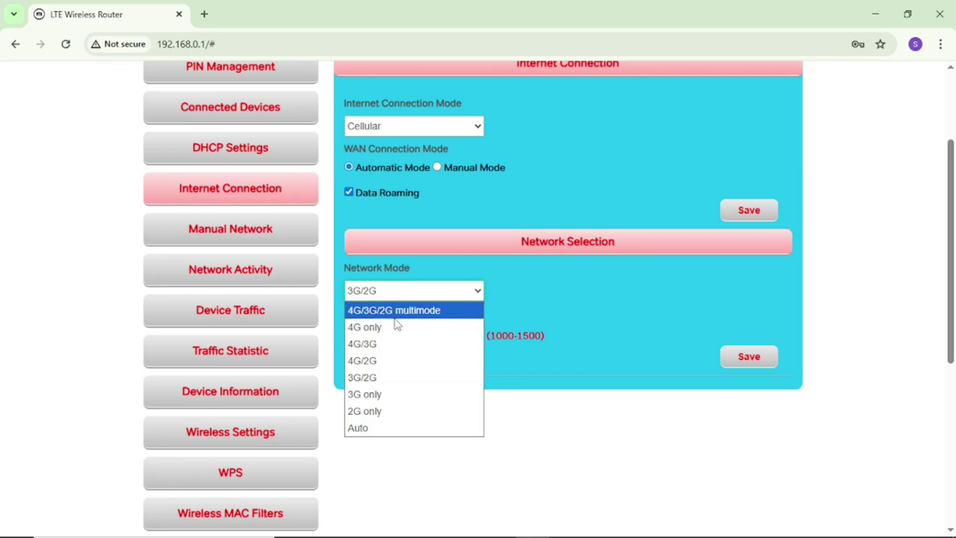
click(368, 313)
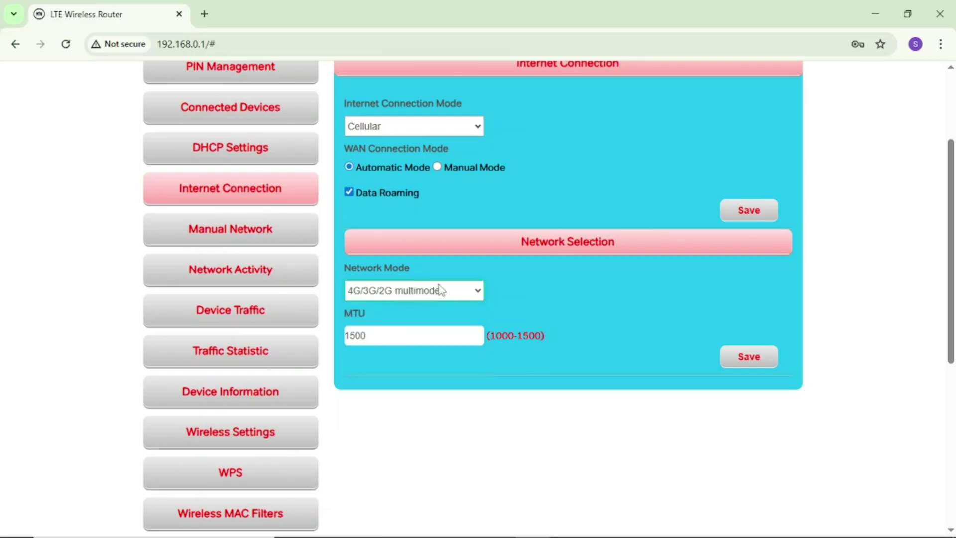
click(443, 290)
click(376, 309)
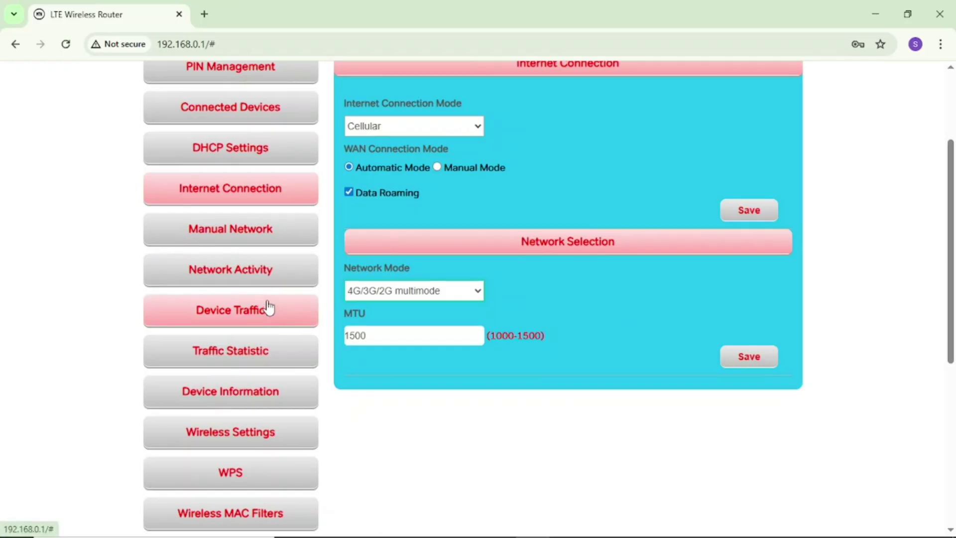
scroll(269, 308, down, 1)
scroll(269, 308, down, 1)
scroll(269, 308, down, 1)
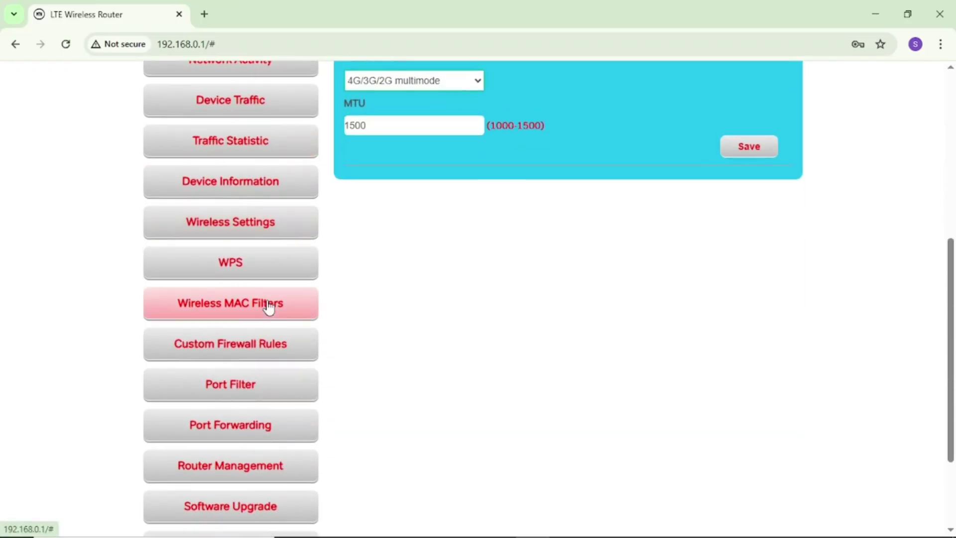
scroll(269, 308, down, 1)
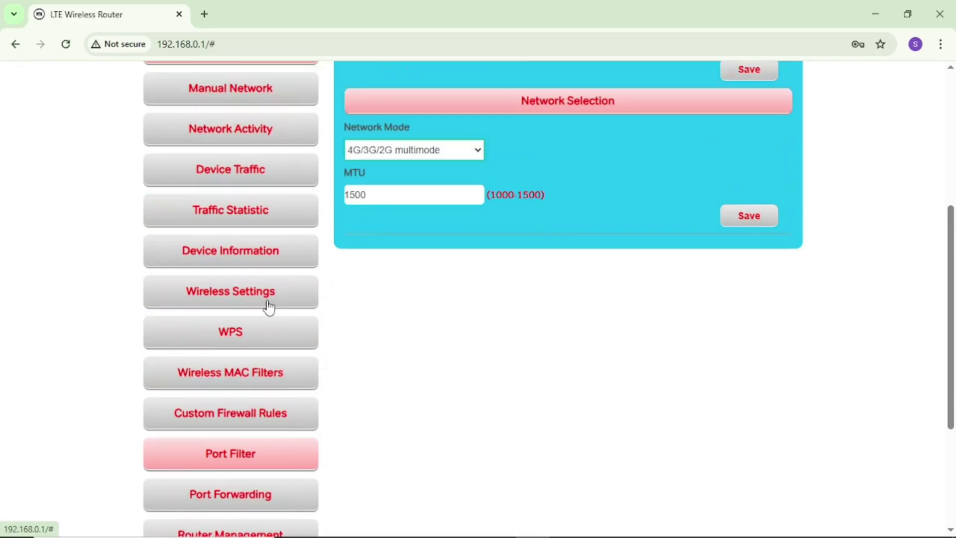
Step: Go to Wireless Settings to show the SSID, network name and WPA-WPA2 Mixed security
click(270, 306)
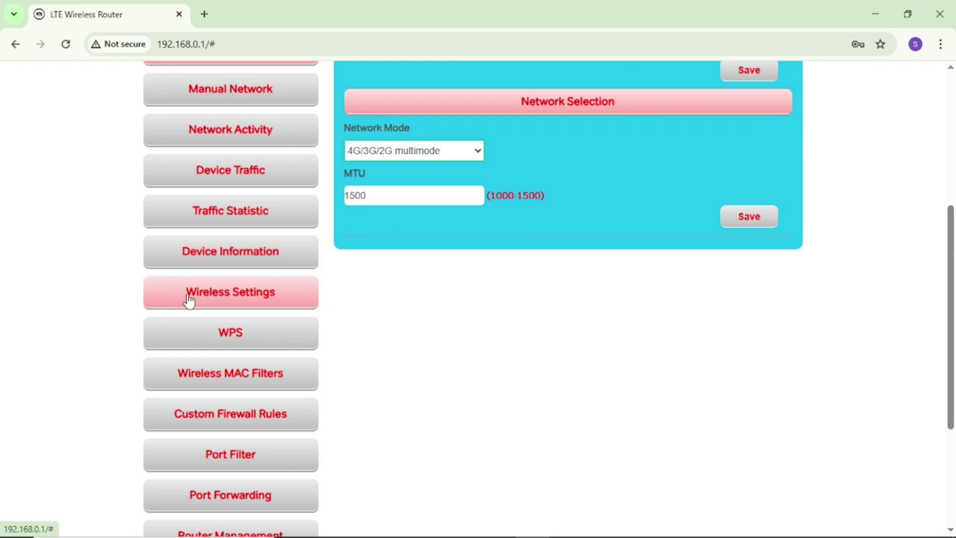
click(217, 302)
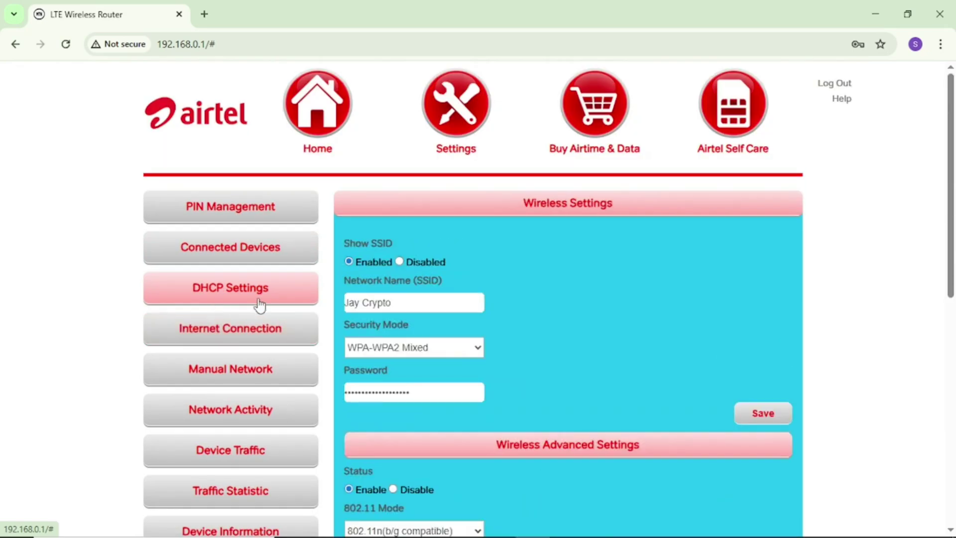
scroll(550, 360, down, 2)
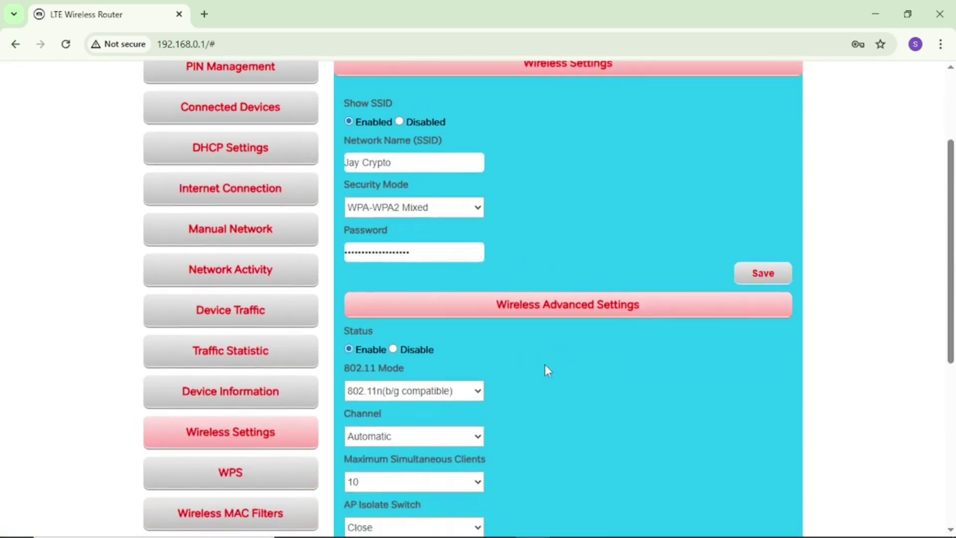
scroll(544, 364, down, 1)
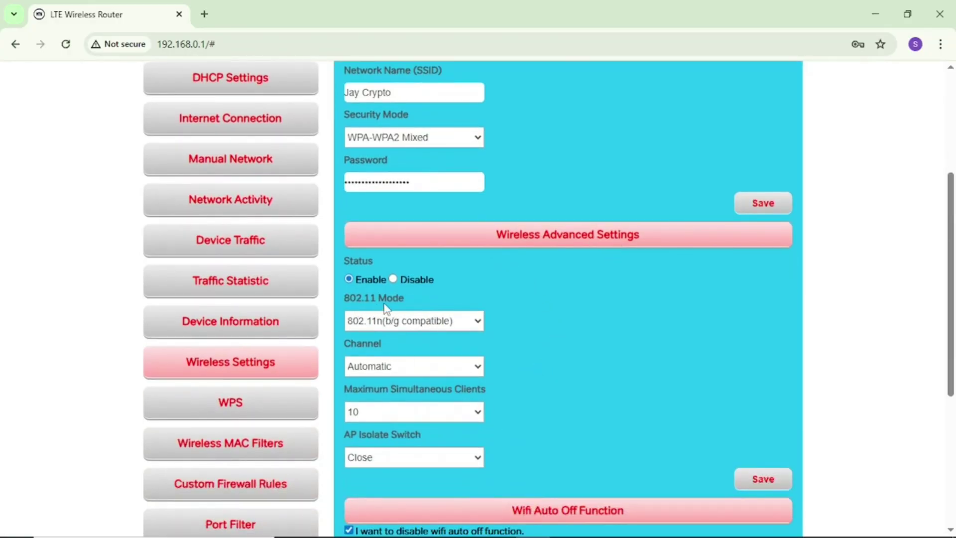
Step: Keep 802.11n mode and Automatic channel, and set Maximum Simultaneous Clients to 2
click(477, 321)
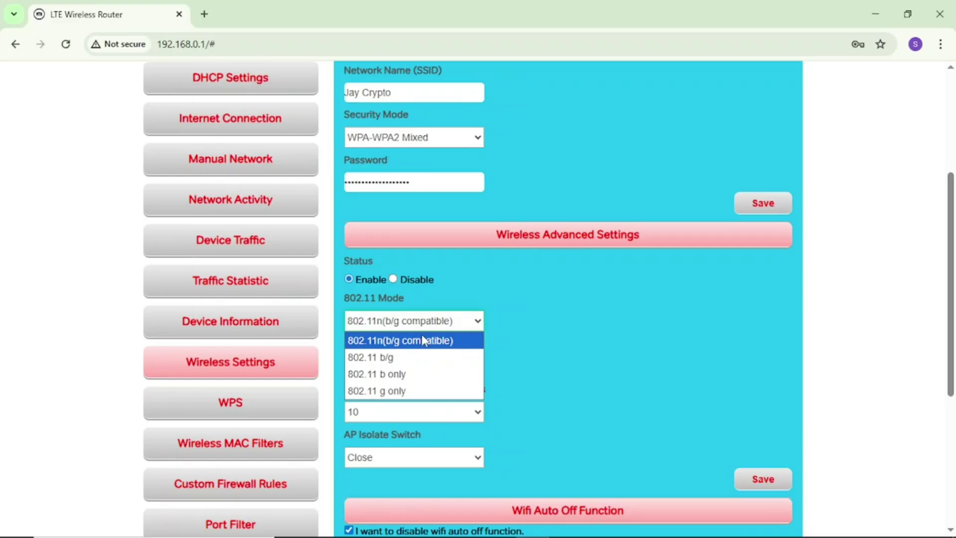
click(410, 336)
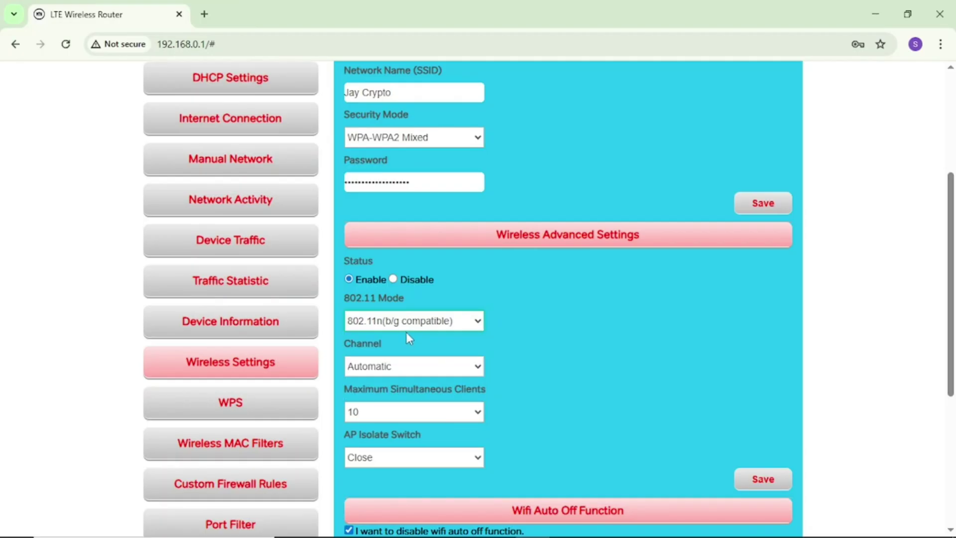
click(404, 367)
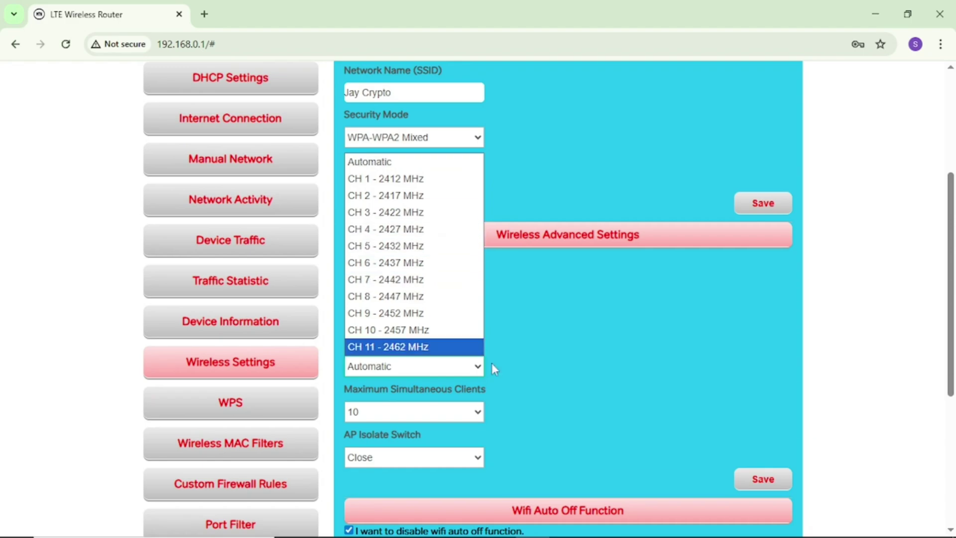
click(466, 374)
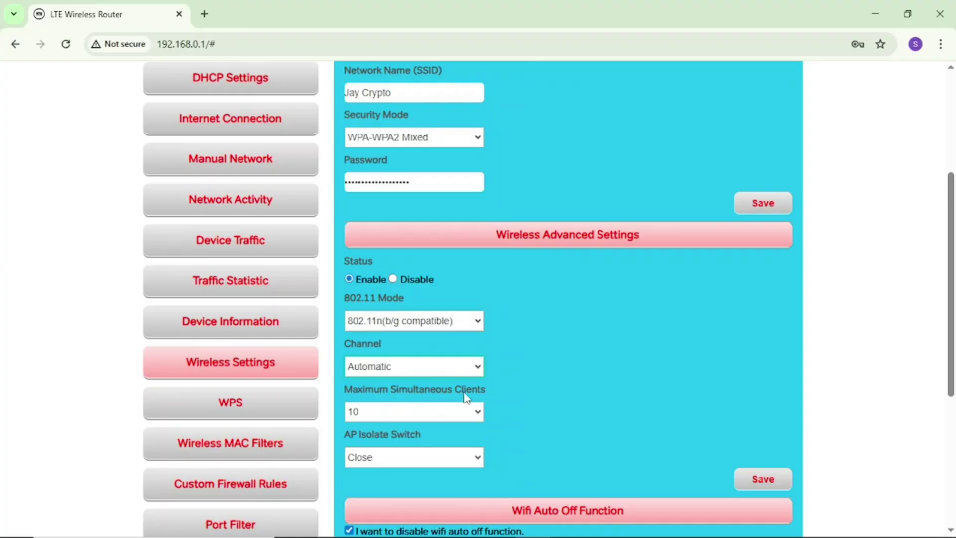
click(409, 423)
click(355, 258)
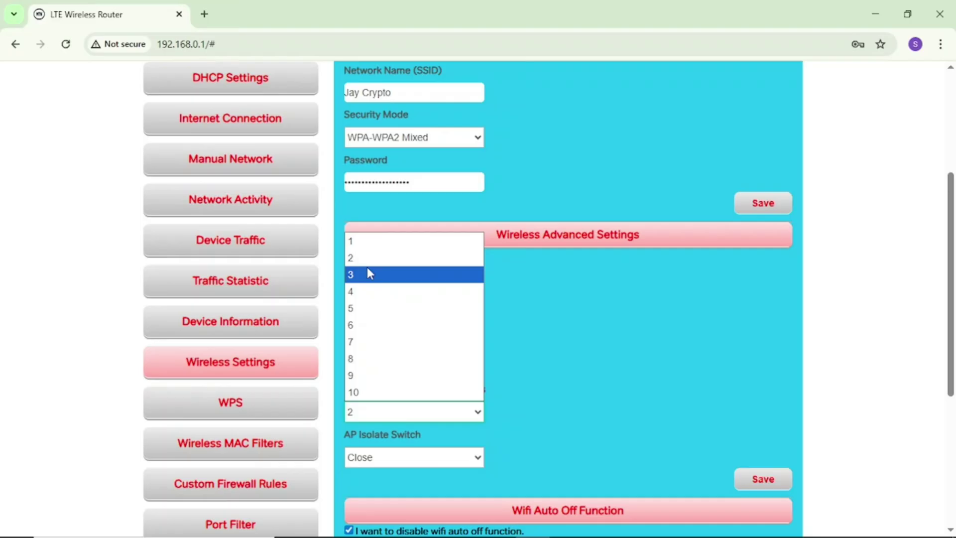
click(516, 323)
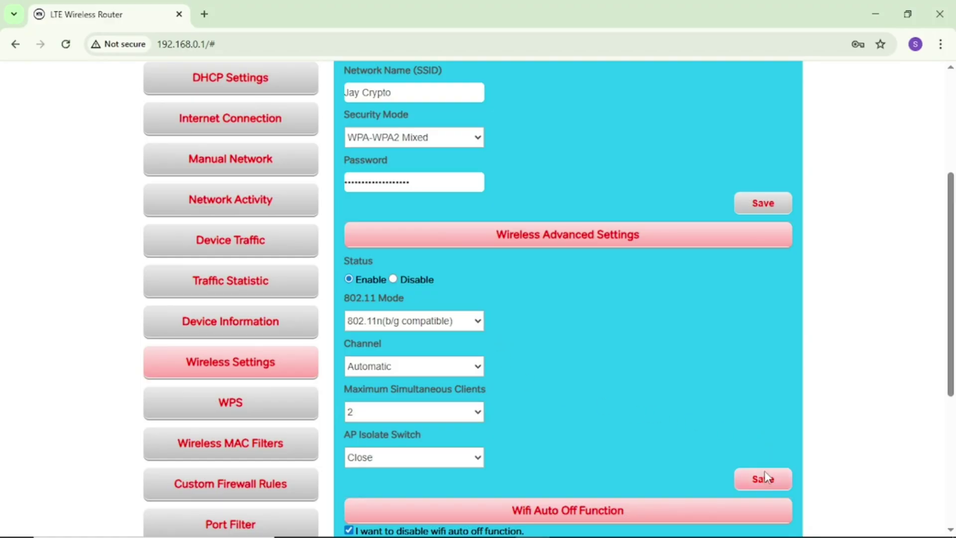
scroll(763, 479, down, 2)
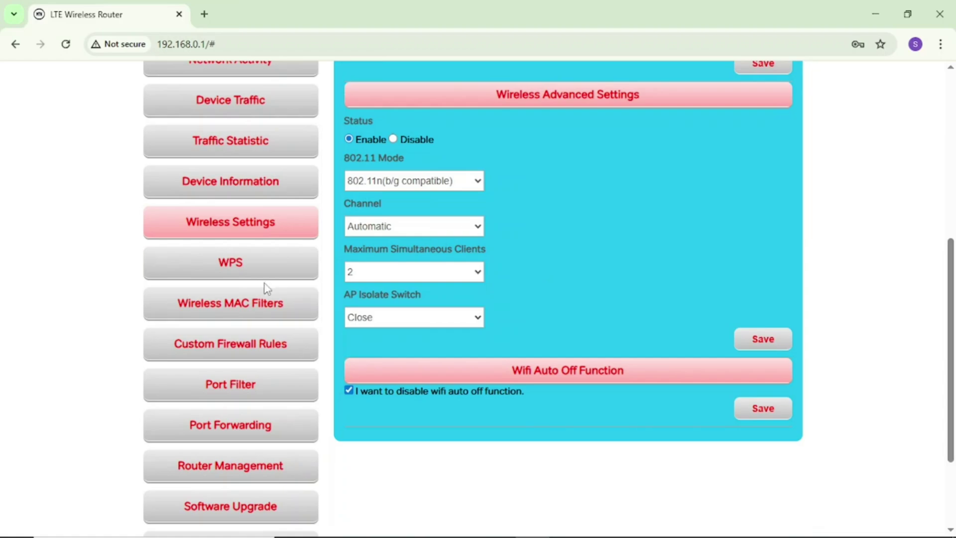
scroll(265, 295, down, 2)
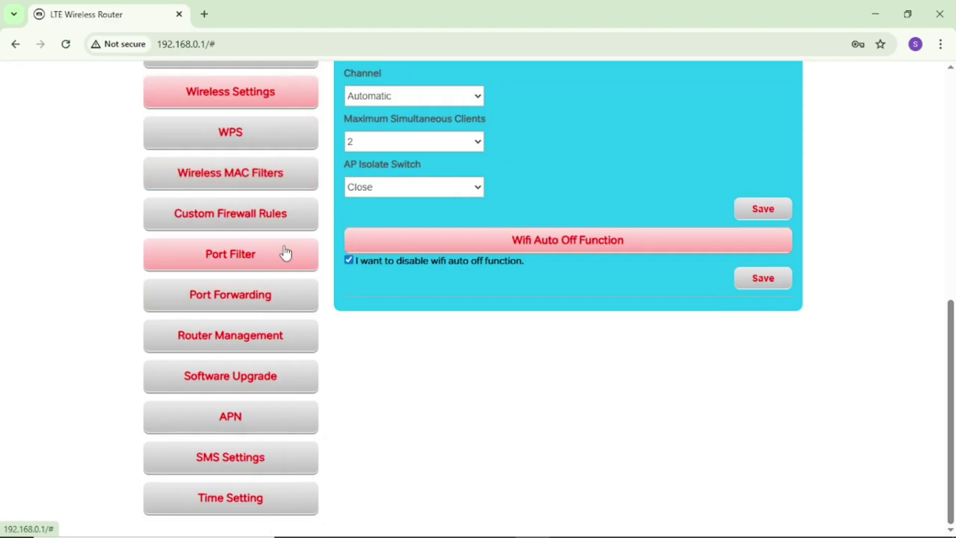
Step: Go to Router Management, showing the Reboot Router and Restore Factory Settings options
click(225, 346)
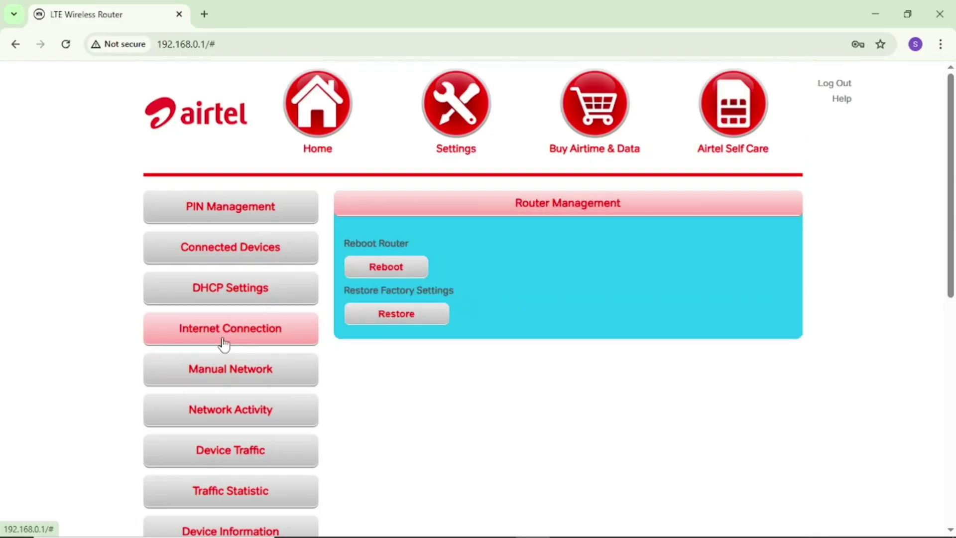